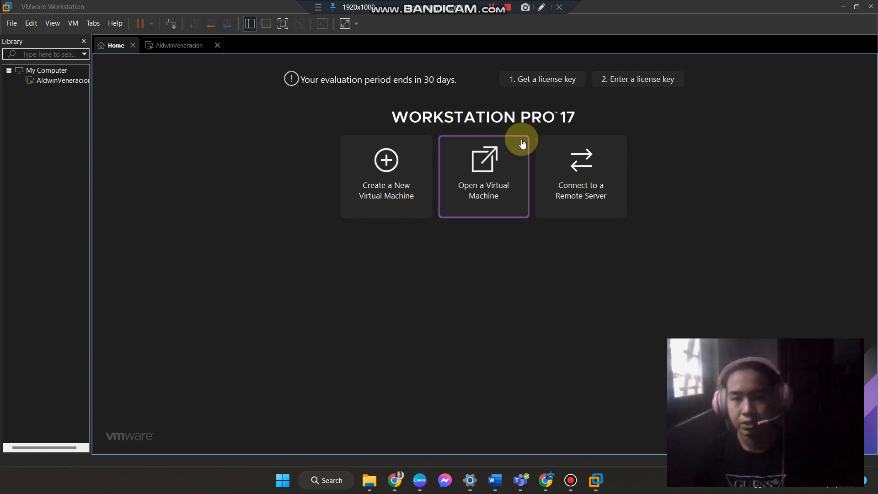
# Switch to the browser, search for ubuntu download, and open the Ubuntu Desktop download page and its Download menu.
pyautogui.moveTo(595, 477)
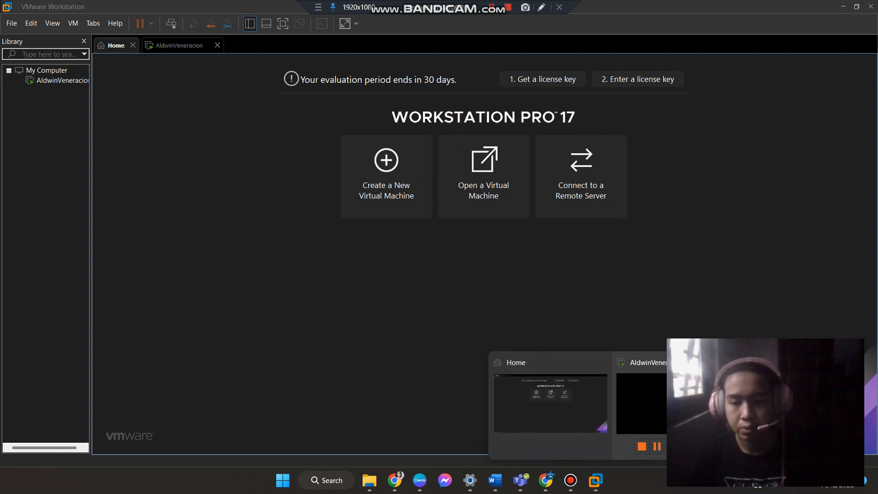
pyautogui.moveTo(546, 478)
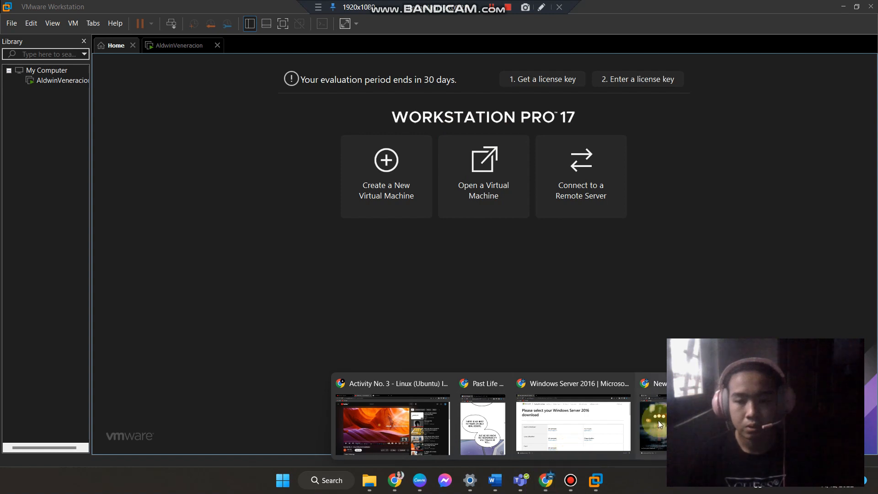
pyautogui.click(662, 423)
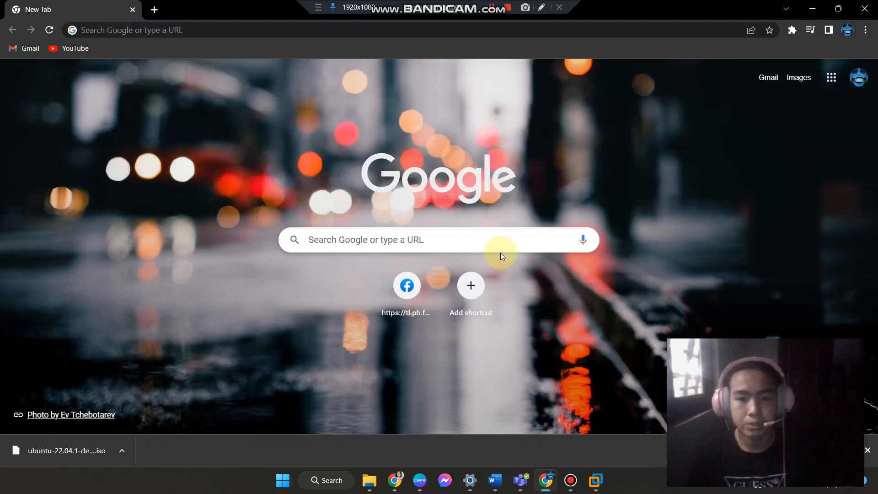
pyautogui.click(501, 237)
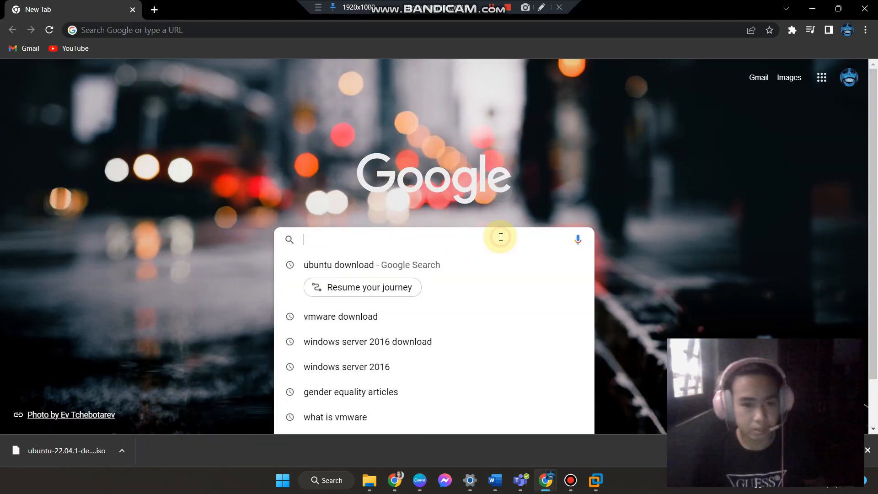
pyautogui.click(376, 274)
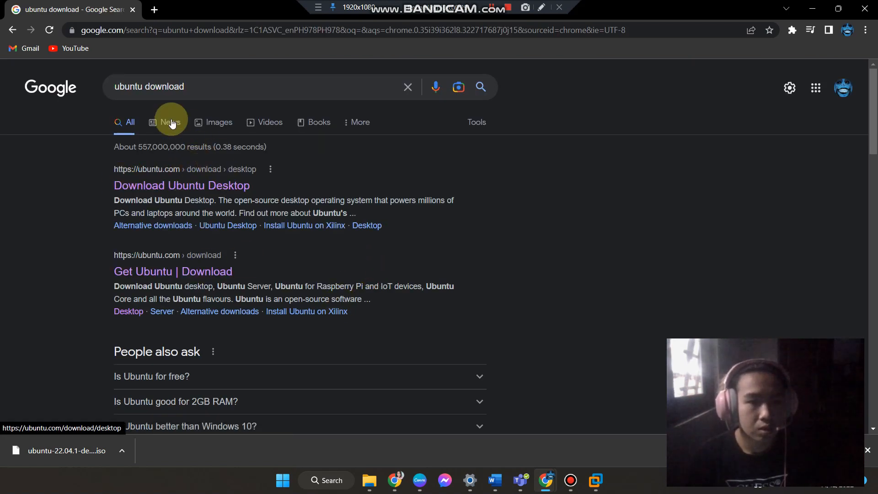
pyautogui.click(182, 194)
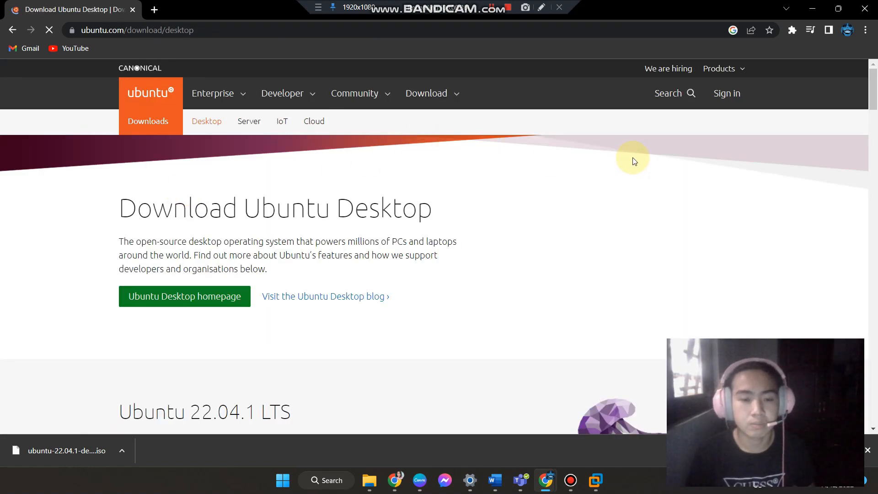
pyautogui.click(447, 97)
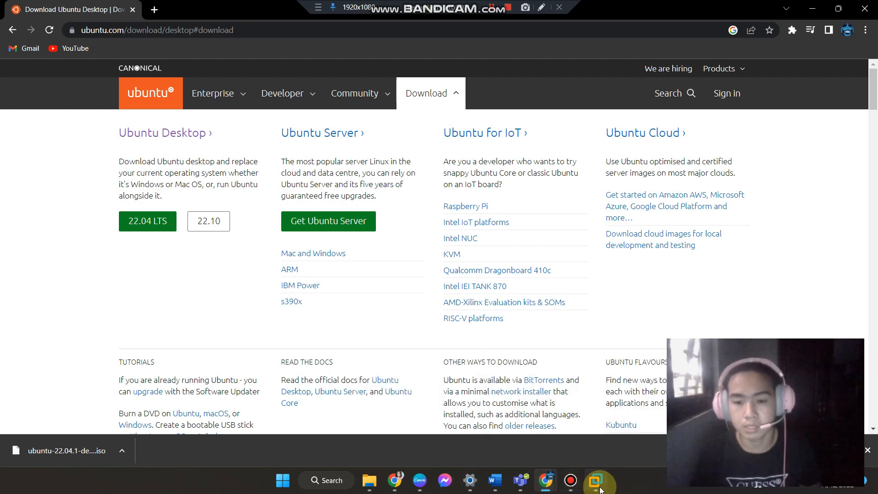
# Return to VMware and start a new Typical virtual machine, choosing to install the operating system later.
pyautogui.moveTo(597, 485)
pyautogui.click(578, 418)
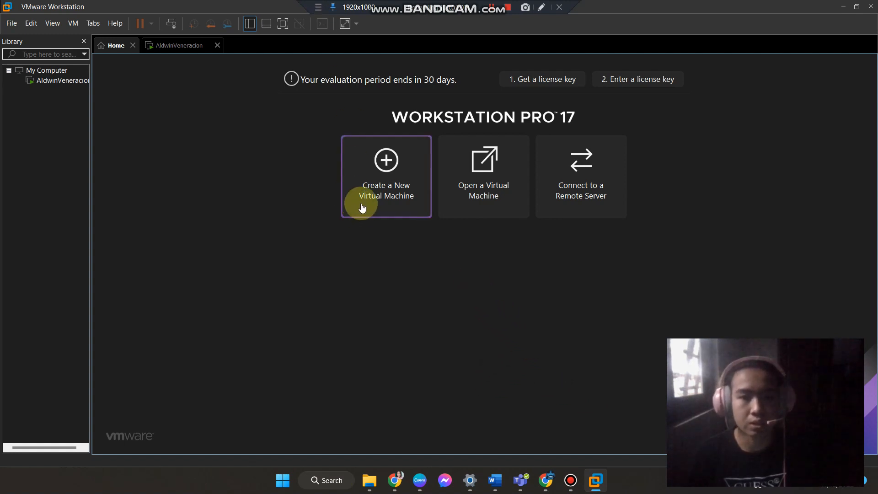
pyautogui.click(380, 159)
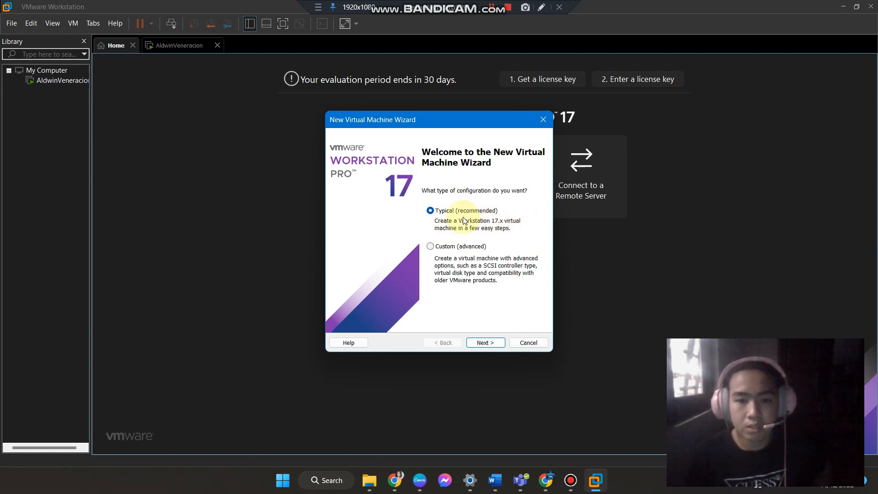
pyautogui.click(485, 343)
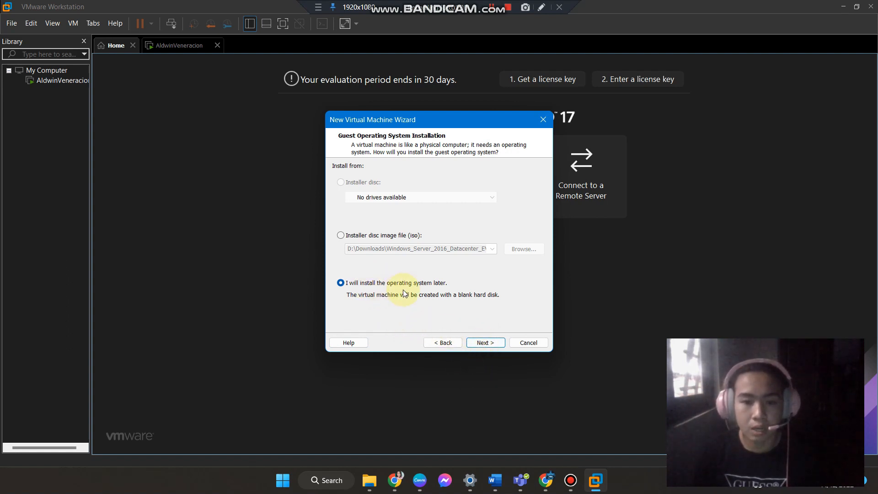
pyautogui.click(495, 342)
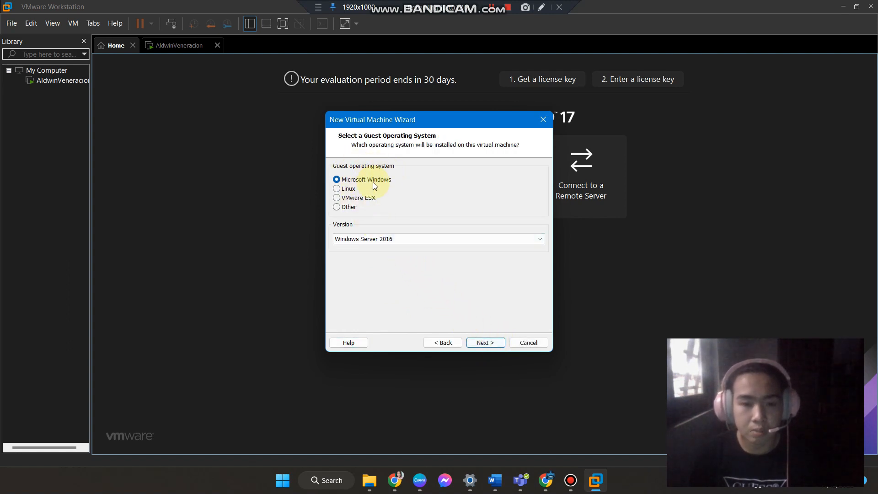
# Set the guest operating system to Linux with version Ubuntu 64-bit and continue.
pyautogui.click(337, 189)
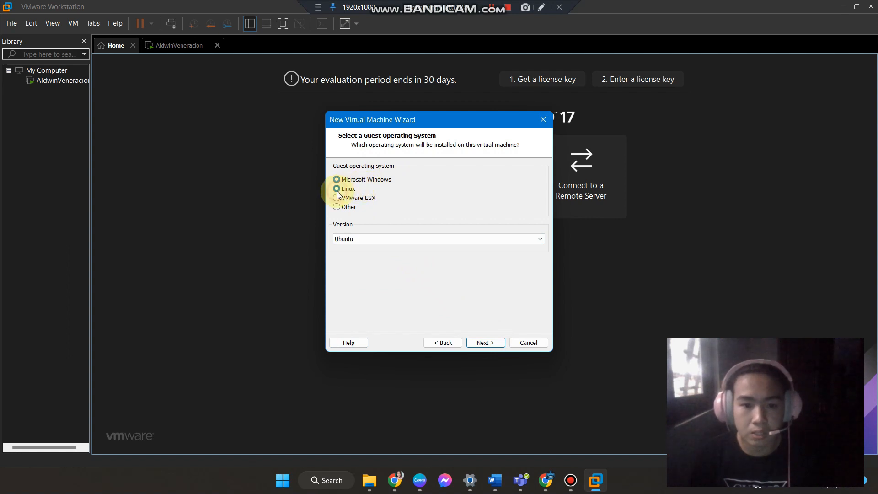
pyautogui.click(369, 239)
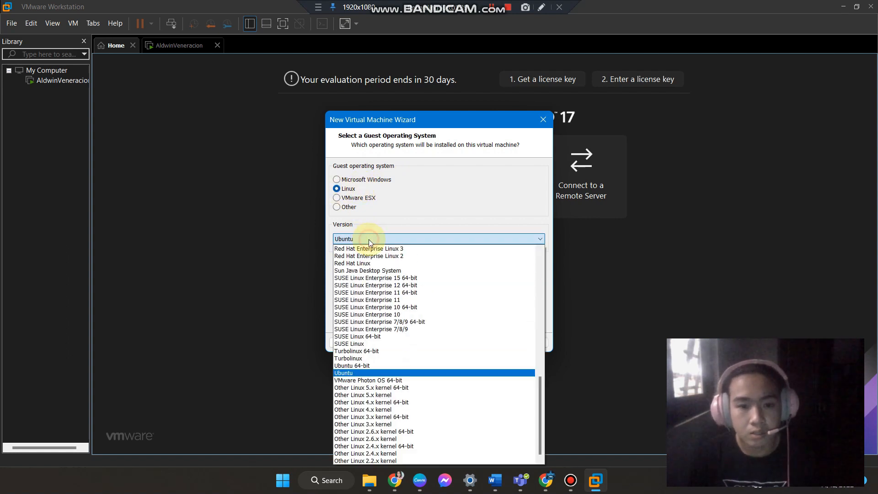
pyautogui.click(352, 365)
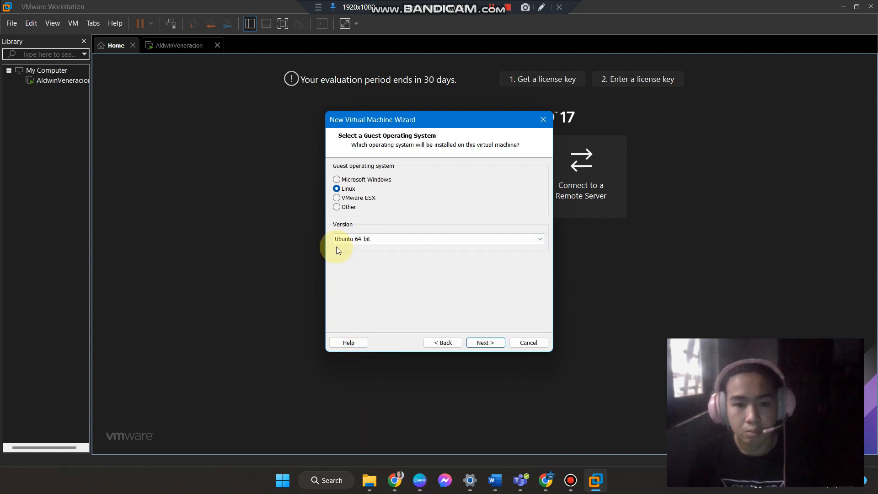
pyautogui.click(476, 341)
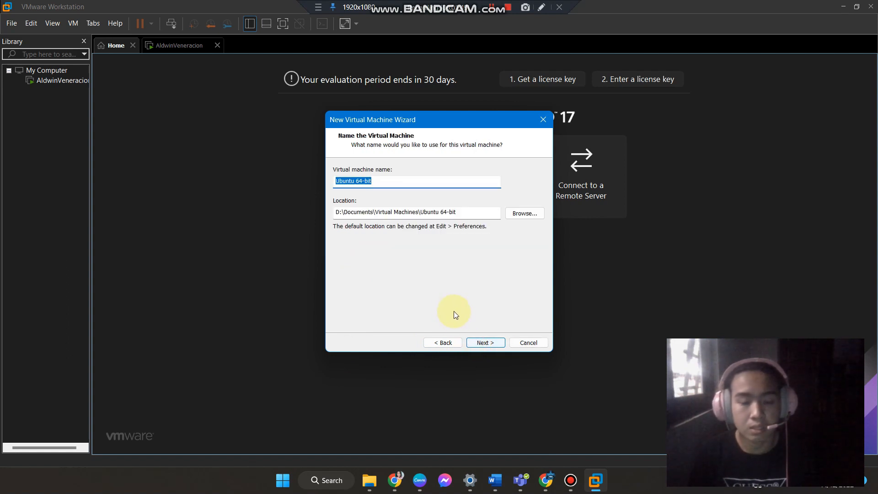
# Name the virtual machine Ubuntu and continue.
pyautogui.click(385, 181)
pyautogui.moveTo(382, 180); pyautogui.dragTo(355, 182)
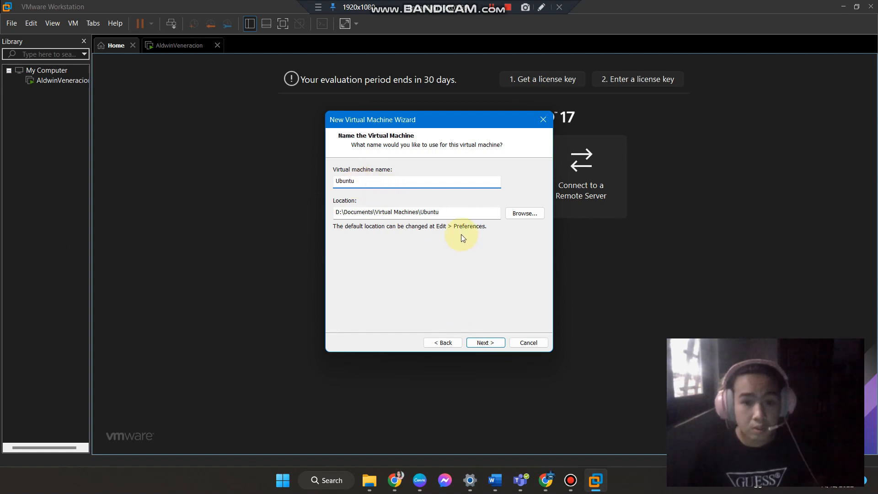
pyautogui.click(492, 341)
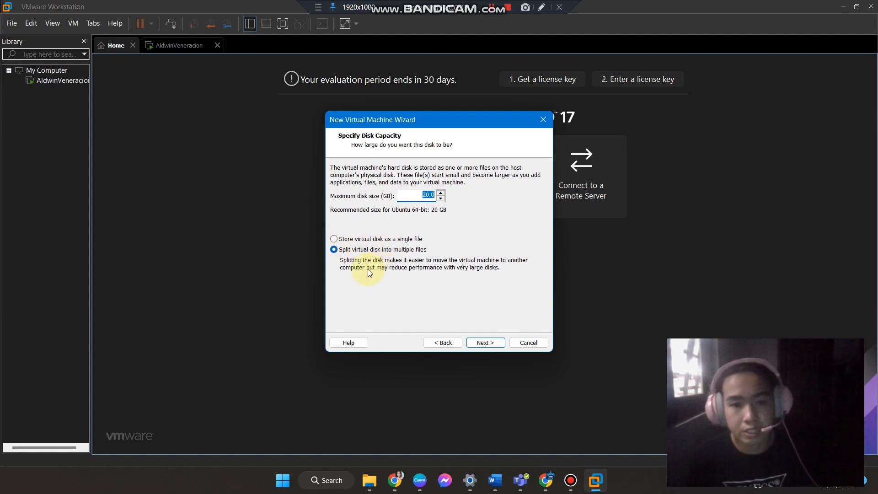
# Keep the 20 GB maximum disk size, store the virtual disk as a single file, and continue.
pyautogui.click(379, 243)
pyautogui.click(342, 240)
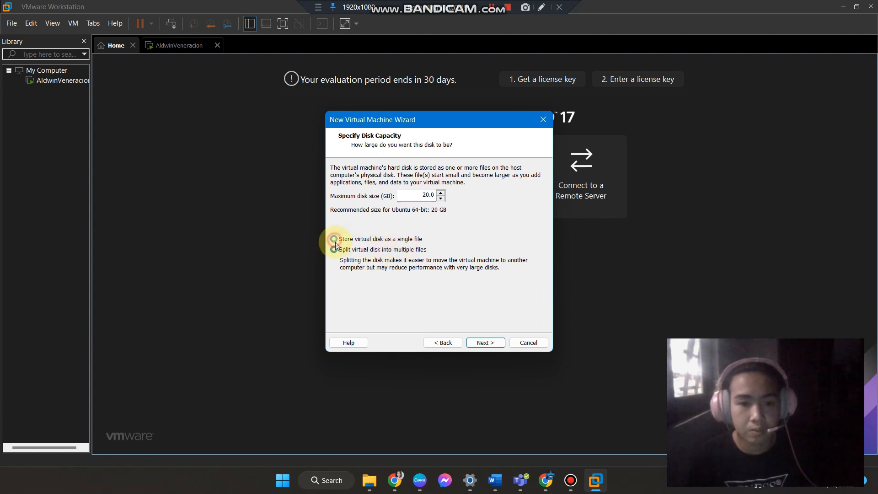
pyautogui.click(478, 342)
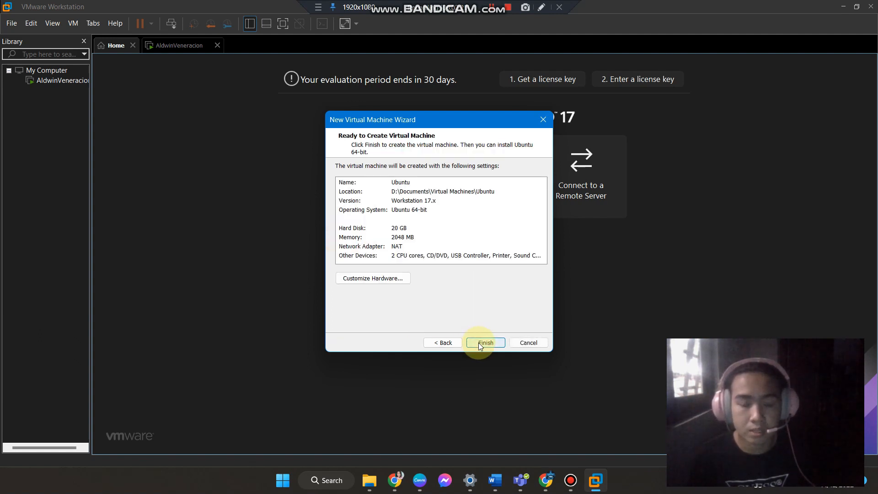
# Customize the hardware so the CD/DVD uses the ISO image ubuntu-22.04.1-desktop-amd64.iso, then finish creating the virtual machine.
pyautogui.click(388, 282)
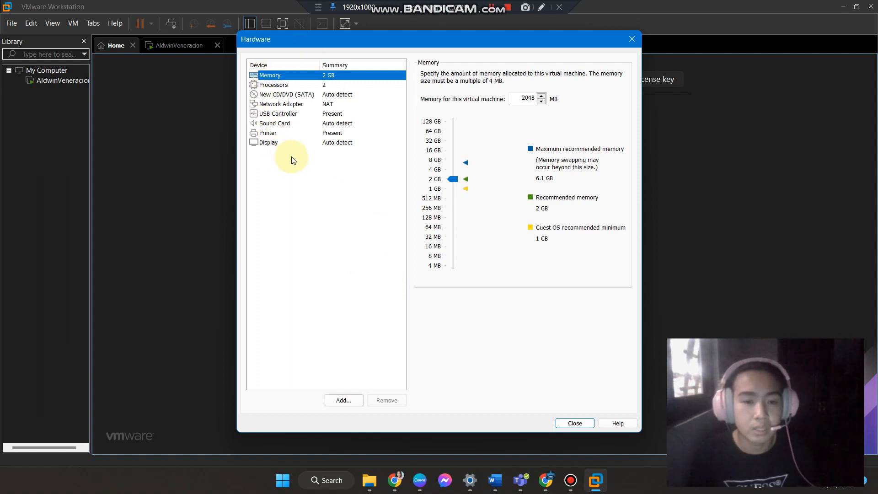
pyautogui.click(280, 95)
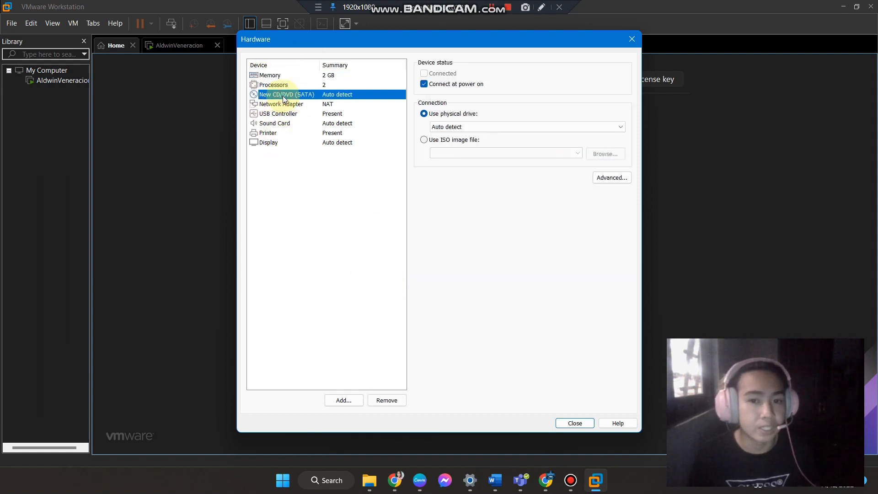
pyautogui.click(426, 141)
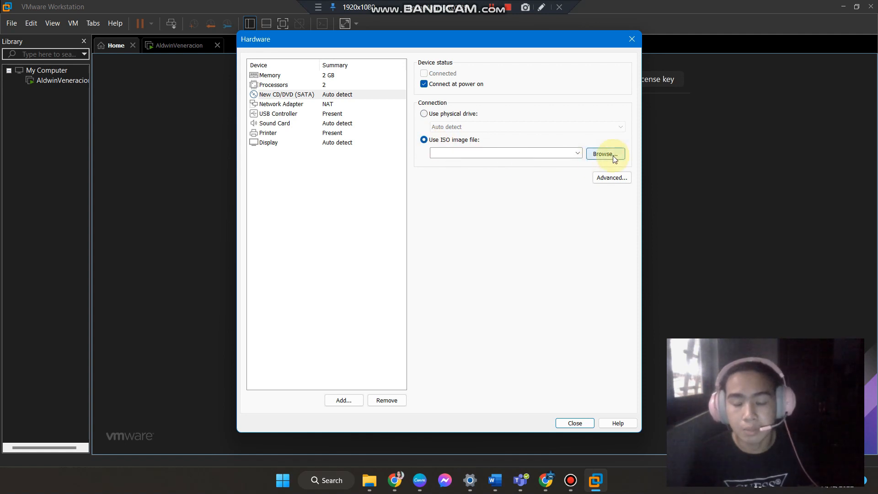
pyautogui.click(613, 155)
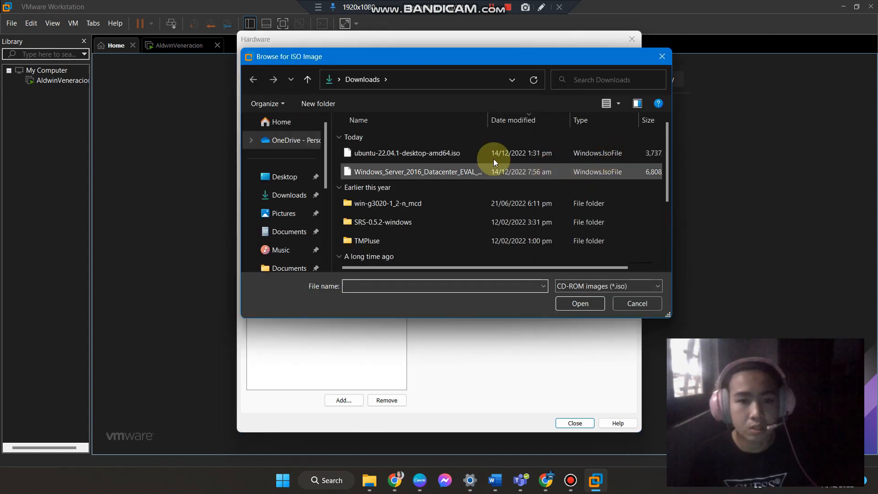
pyautogui.click(425, 158)
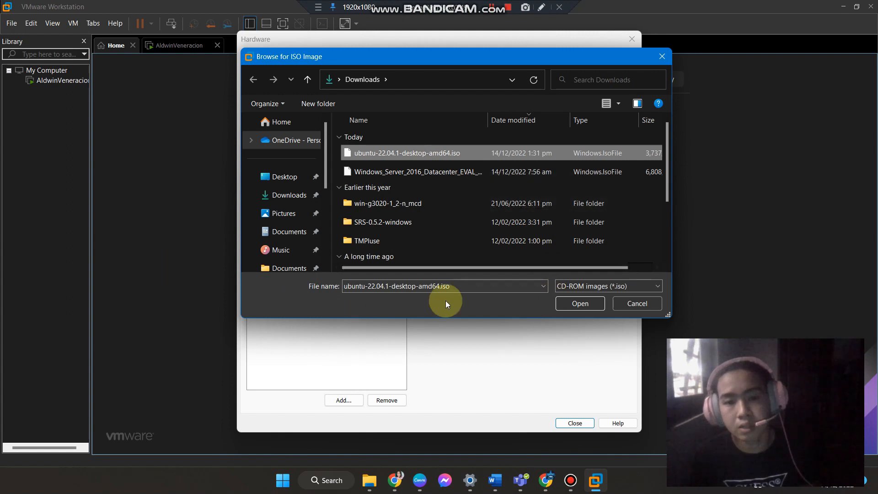
pyautogui.click(589, 309)
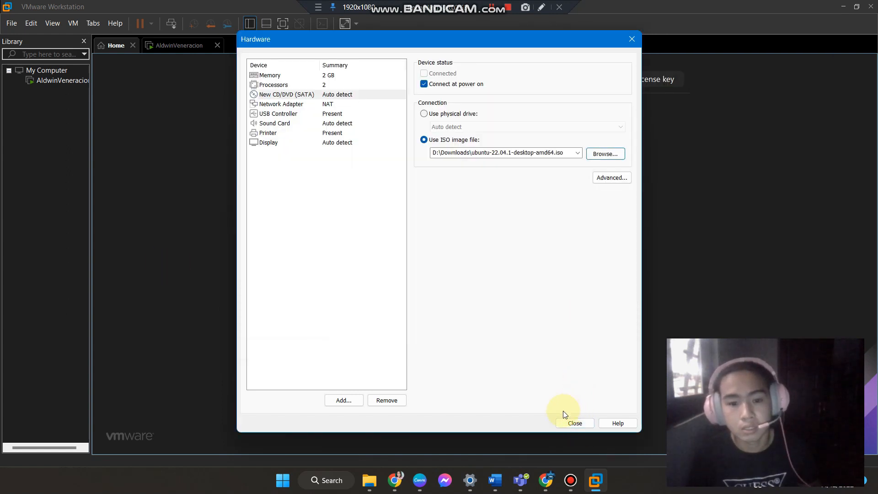
pyautogui.click(571, 423)
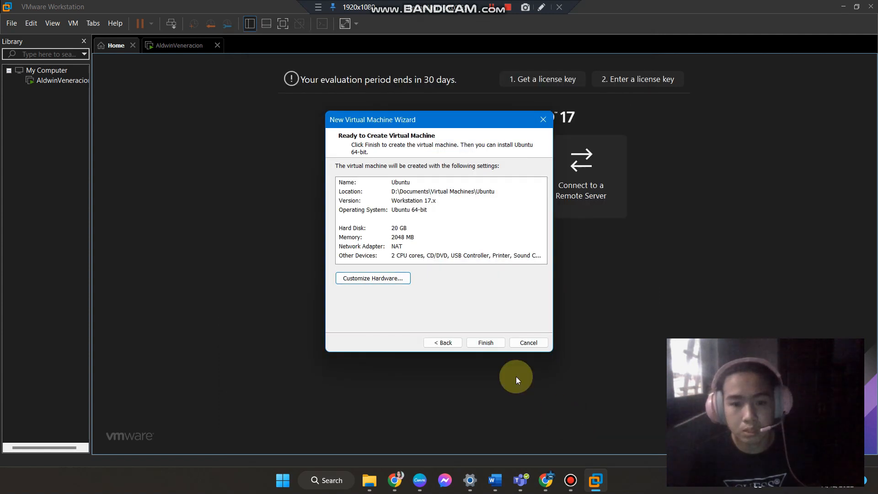
pyautogui.click(491, 342)
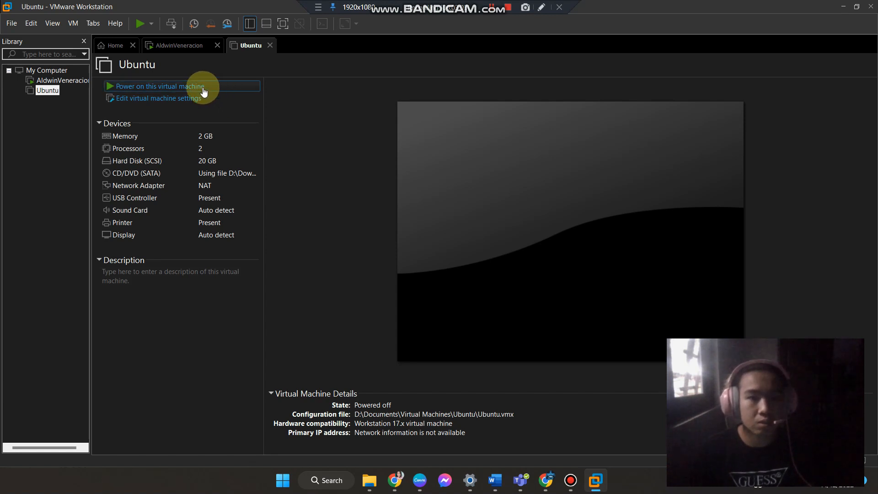
# Power on the Ubuntu virtual machine and boot the Try or Install Ubuntu entry.
pyautogui.click(110, 85)
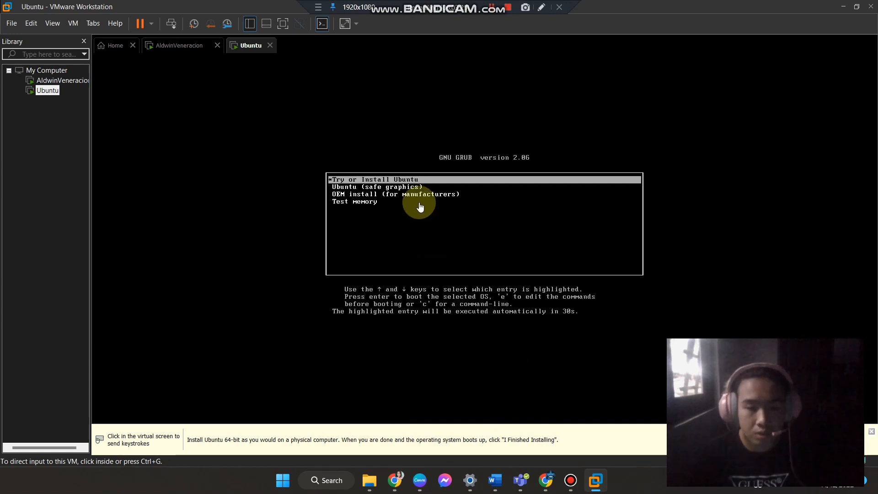
pyautogui.click(394, 182)
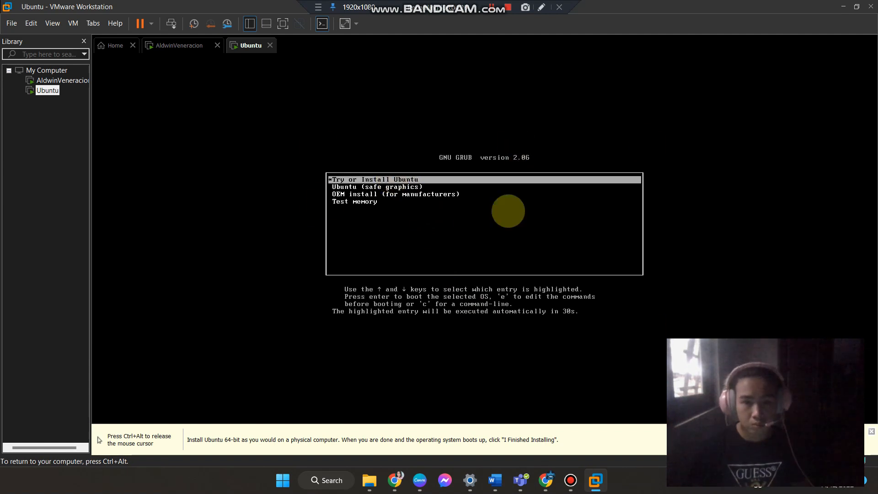
pyautogui.press('Return')
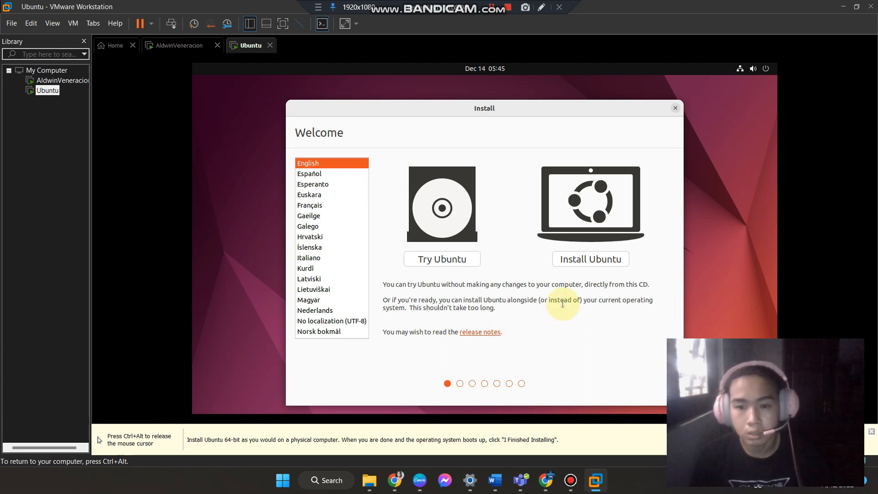
# Choose Install Ubuntu in English and continue with the English (US) keyboard layout.
pyautogui.click(589, 260)
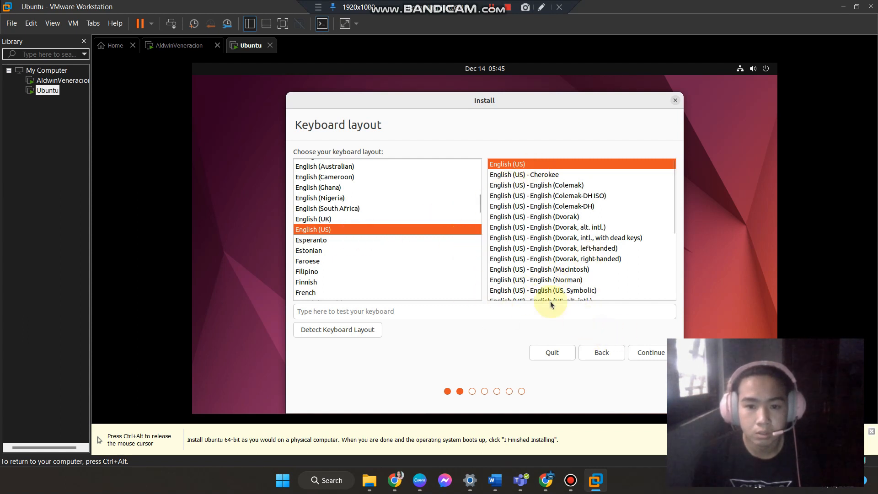
pyautogui.click(652, 355)
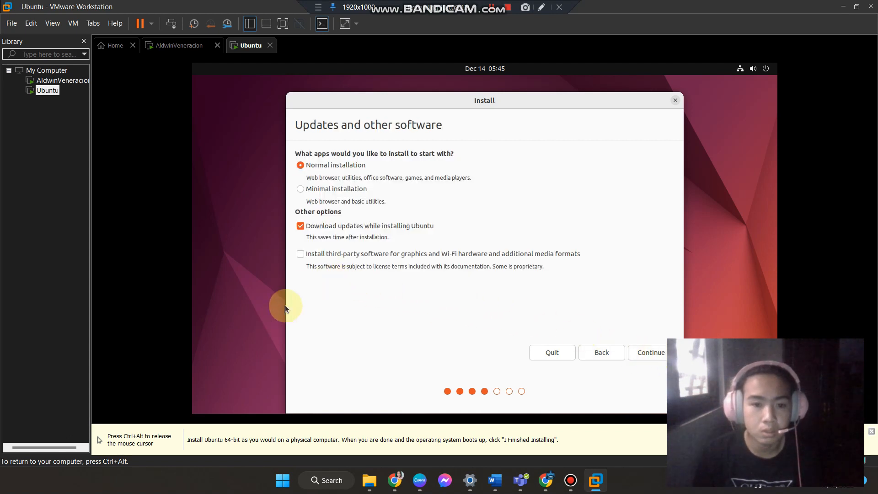
# Enable installing third-party software for graphics, Wi-Fi hardware and media formats with Normal installation, and continue.
pyautogui.click(301, 255)
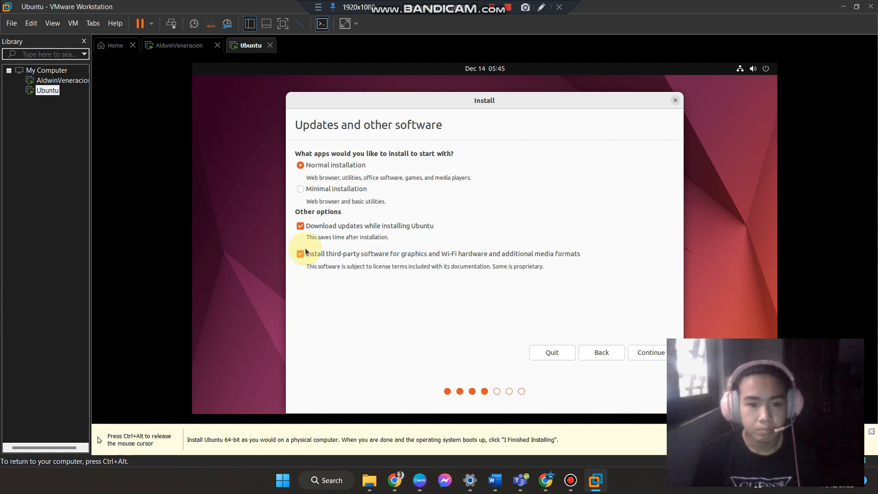
pyautogui.hotkey('ctrl', 'alt')
pyautogui.click(492, 7)
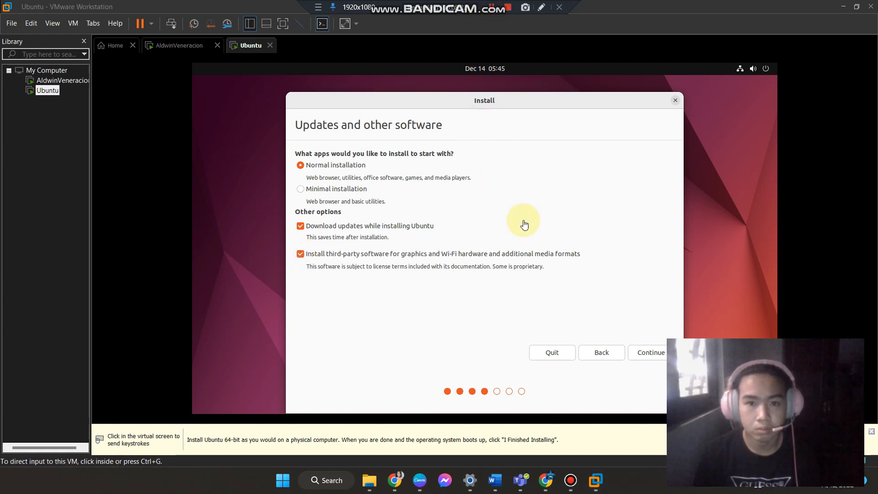
pyautogui.click(641, 355)
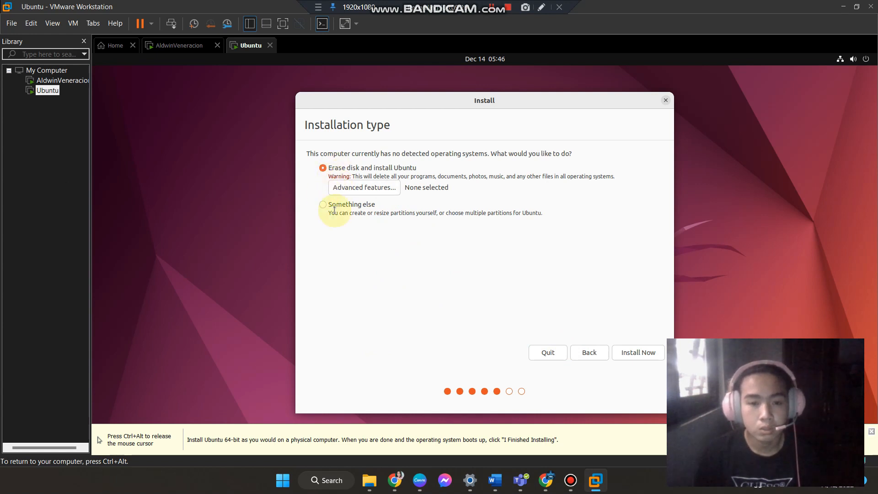
# Choose to erase the disk and install Ubuntu, confirming that the partition changes are written to disk.
pyautogui.click(629, 352)
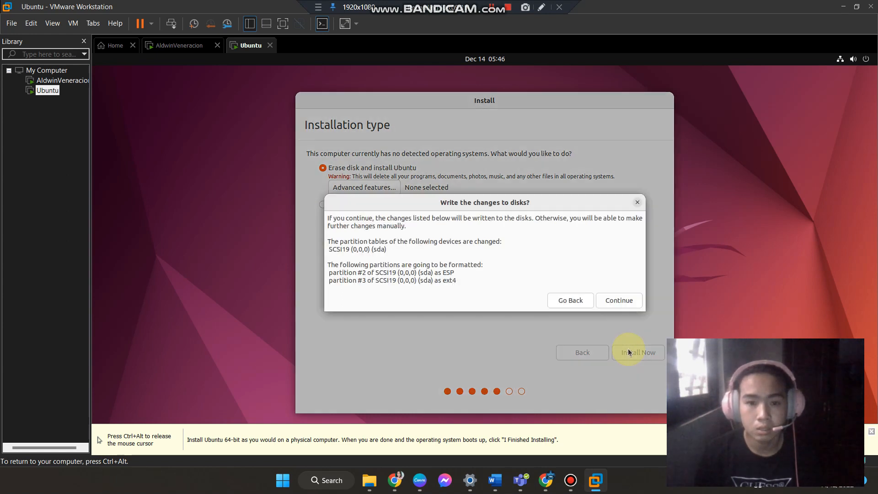
pyautogui.click(629, 303)
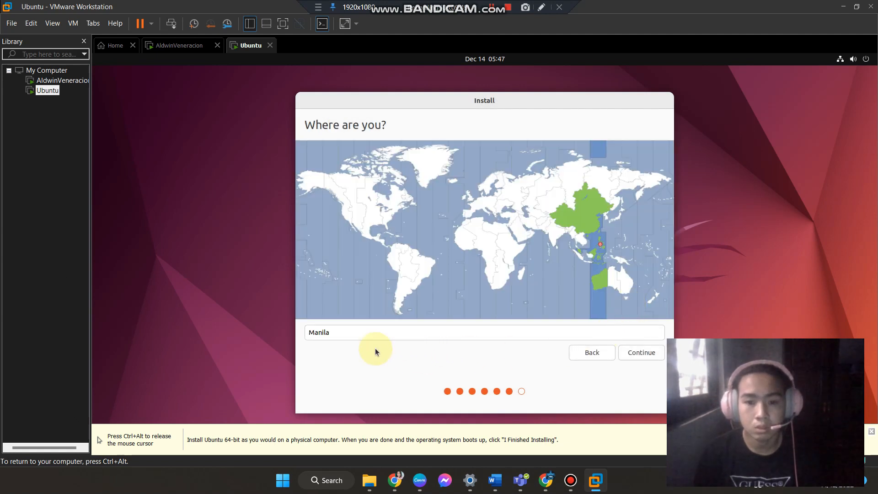
# Continue the installation with the Manila time zone selected.
pyautogui.click(645, 356)
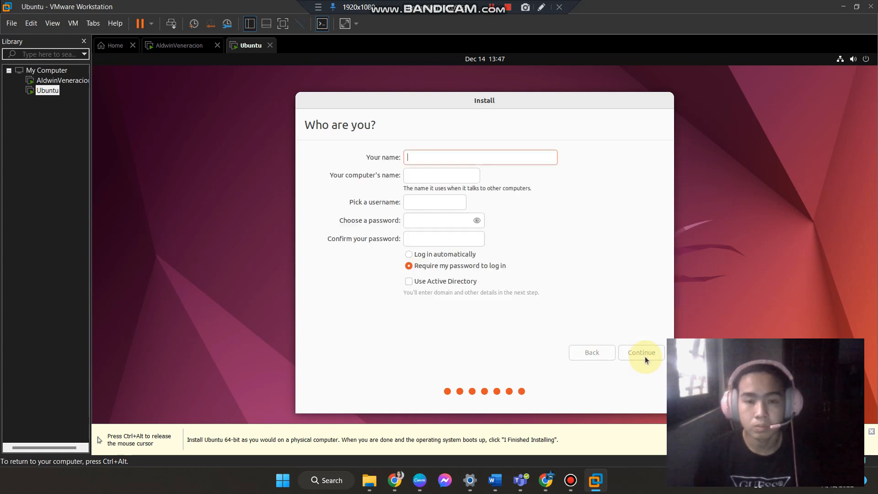
pyautogui.hotkey('ctrl', 'alt')
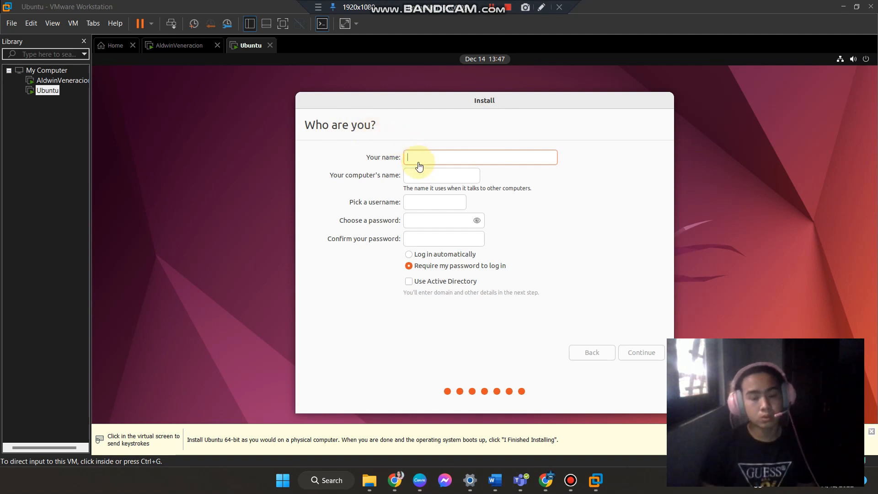
# Fill in the user's full name in the Who are you form.
pyautogui.click(432, 159)
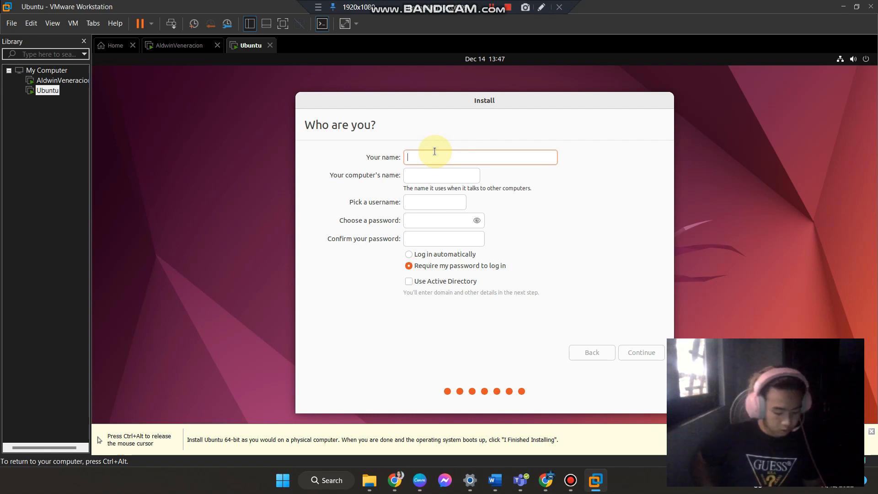
pyautogui.write('Aldwin')
pyautogui.click(419, 220)
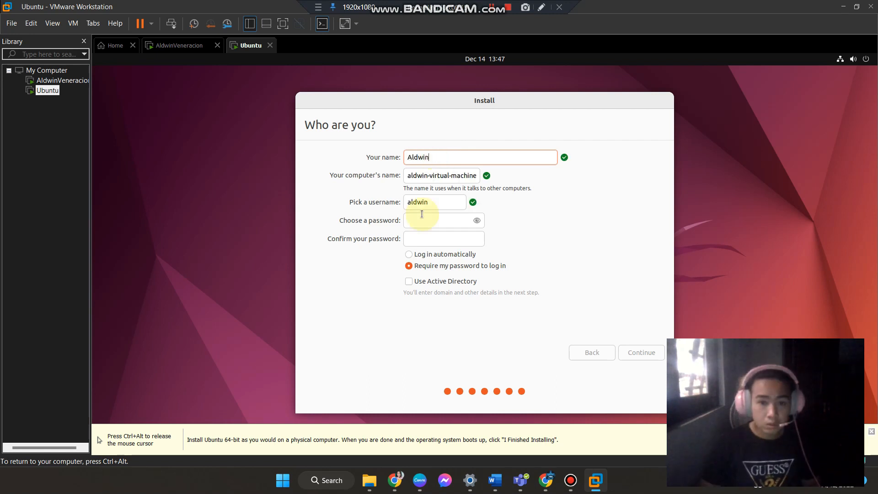
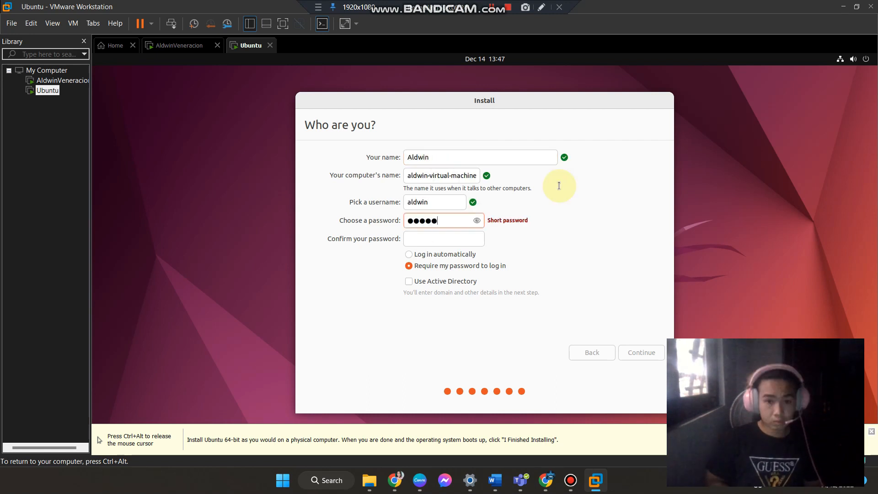
# Choose the account password and retype it in the confirm password field.
pyautogui.press('Tab')
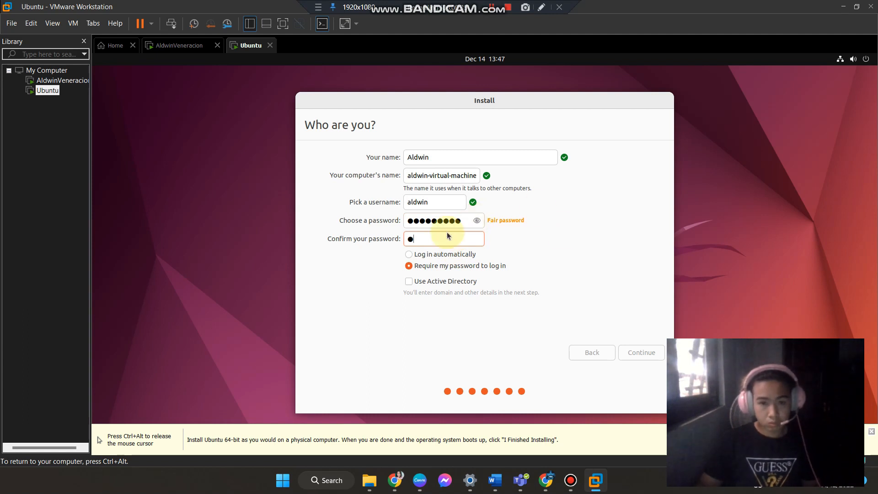
pyautogui.press('BackSpace')
pyautogui.press('BackSpace')
pyautogui.press('BackSpace')
pyautogui.press('BackSpace')
pyautogui.press('BackSpace')
pyautogui.press('BackSpace')
pyautogui.press('BackSpace')
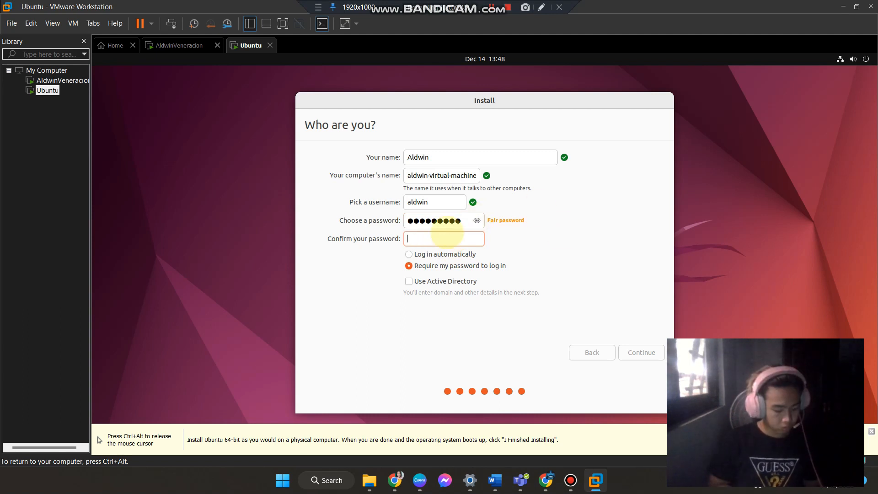
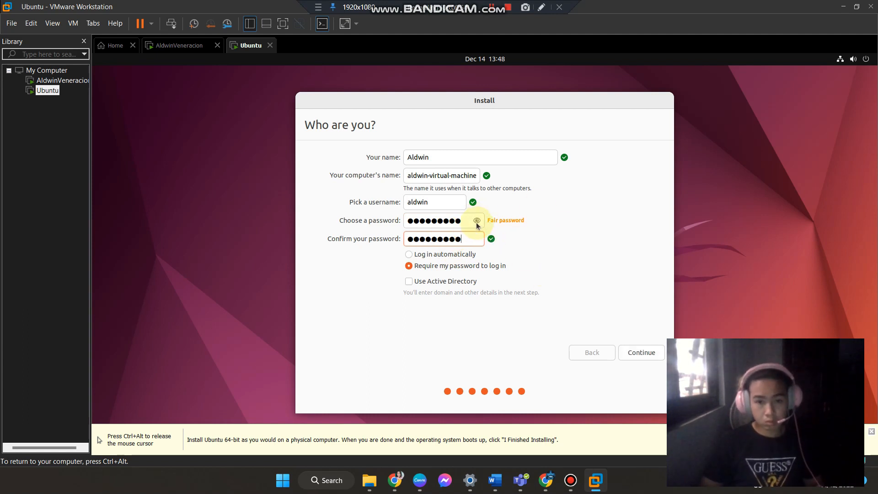
# Select logging in automatically and continue the installation.
pyautogui.click(430, 257)
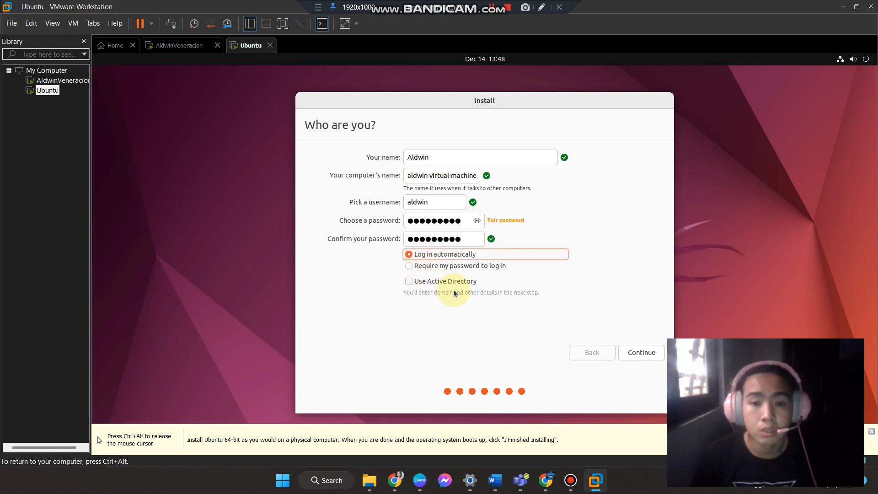
pyautogui.click(645, 354)
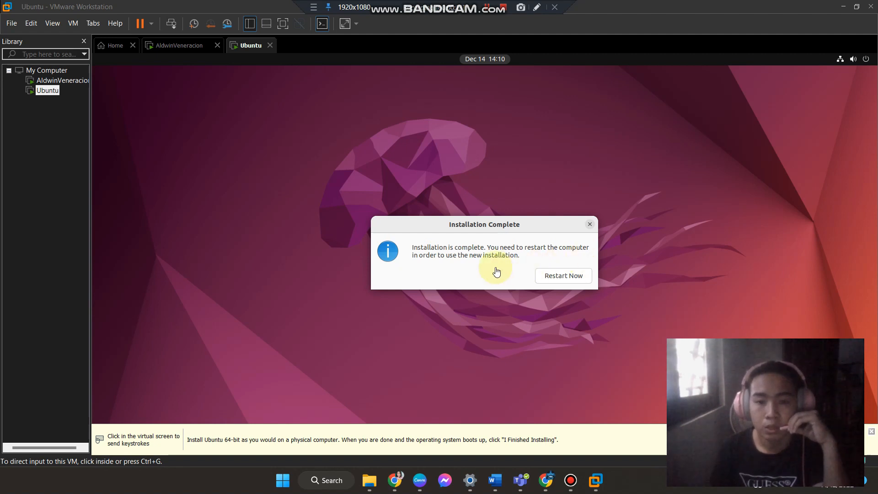
# Restart the virtual machine once the installation is complete.
pyautogui.click(562, 279)
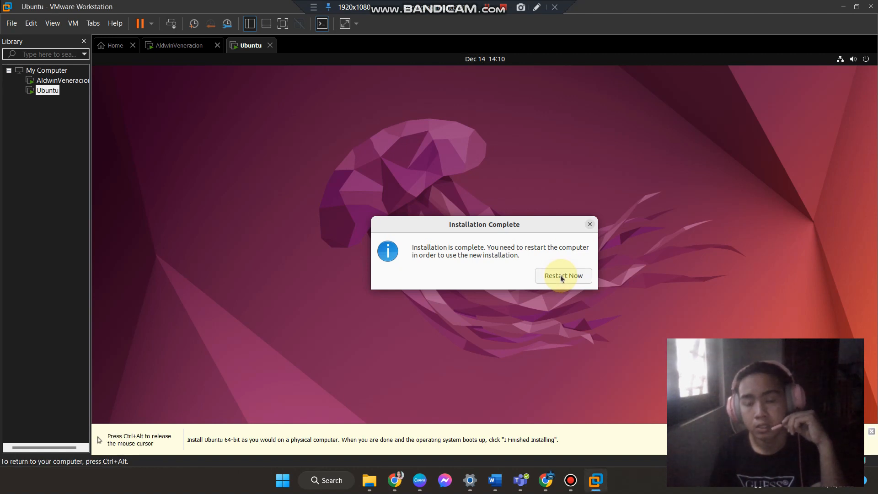
pyautogui.click(562, 278)
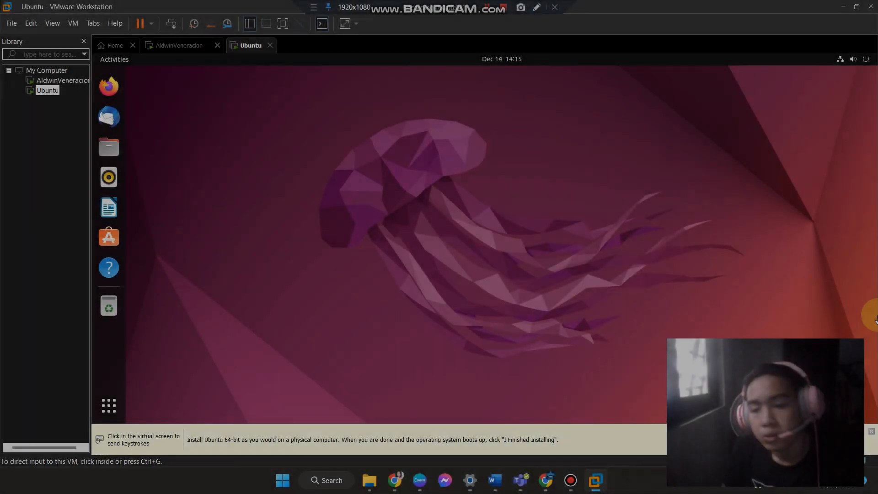
# Skip connecting online accounts in the Welcome to Ubuntu setup.
pyautogui.click(847, 307)
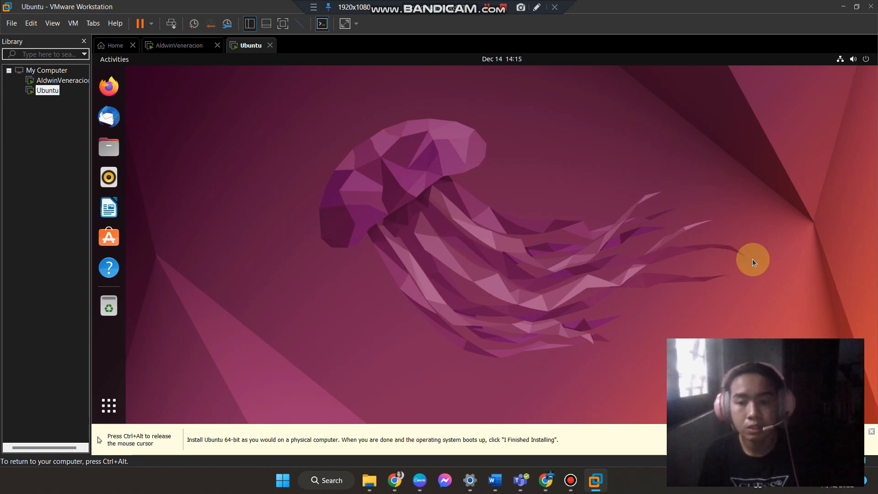
pyautogui.hotkey('ctrl', 'alt')
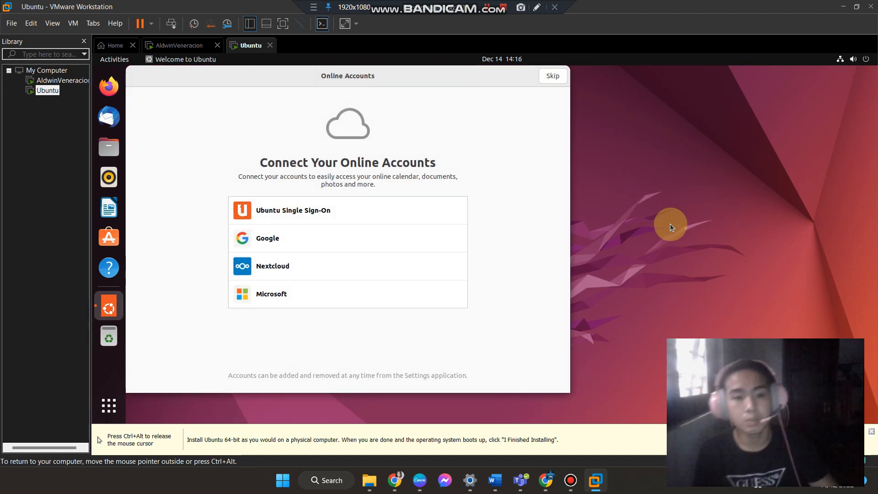
pyautogui.click(558, 78)
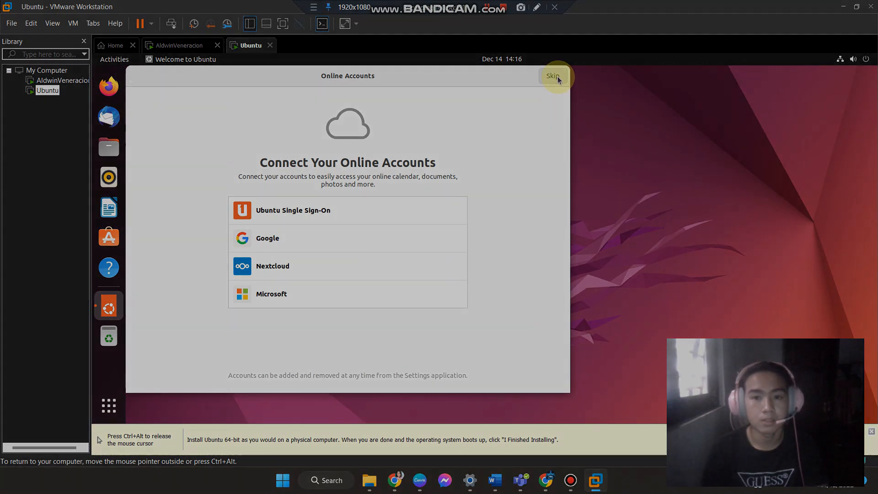